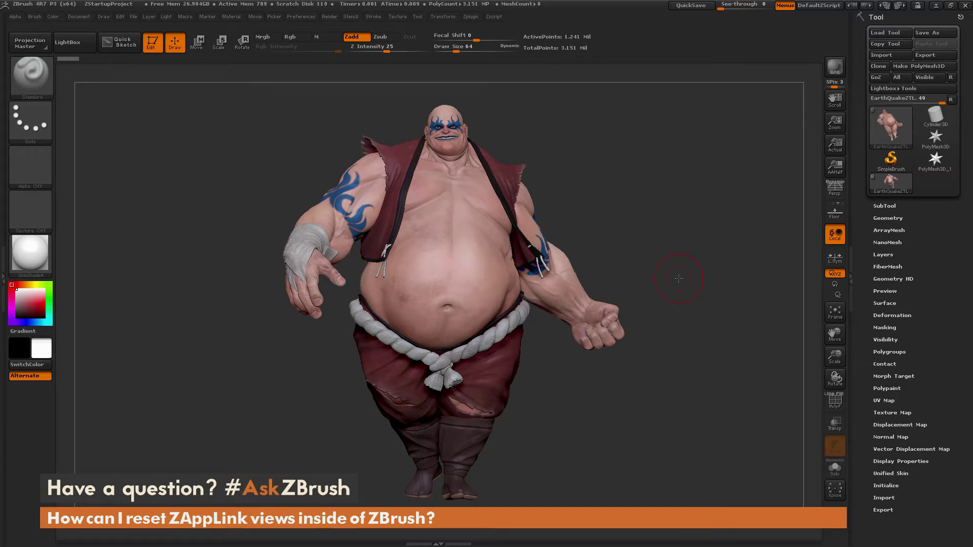
- Dock the Document palette beside the canvas and expand its ZAppLink Properties
mouse_move(700, 253)
left_mouse_down()
mouse_move(619, 256)
mouse_move(721, 256)
mouse_move(686, 258)
left_mouse_up()
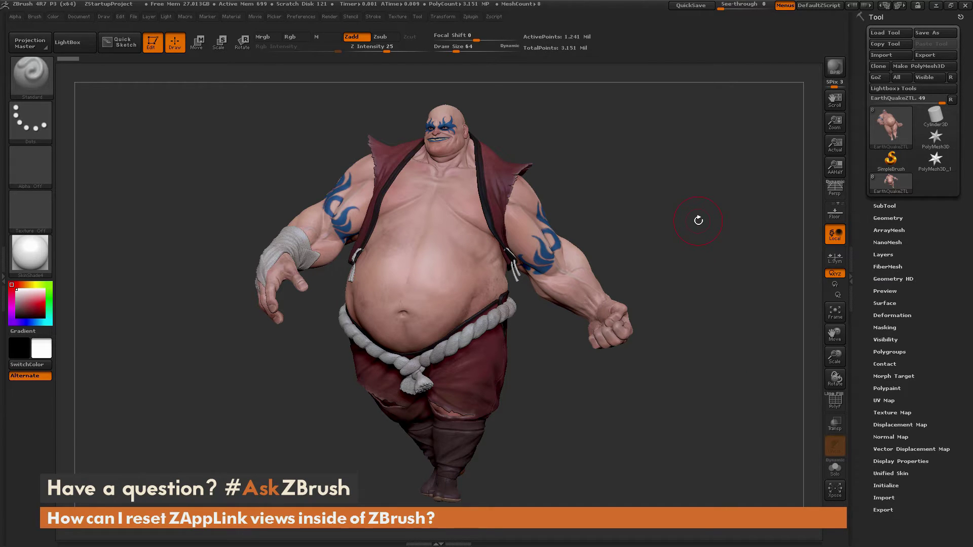
left_click(78, 17)
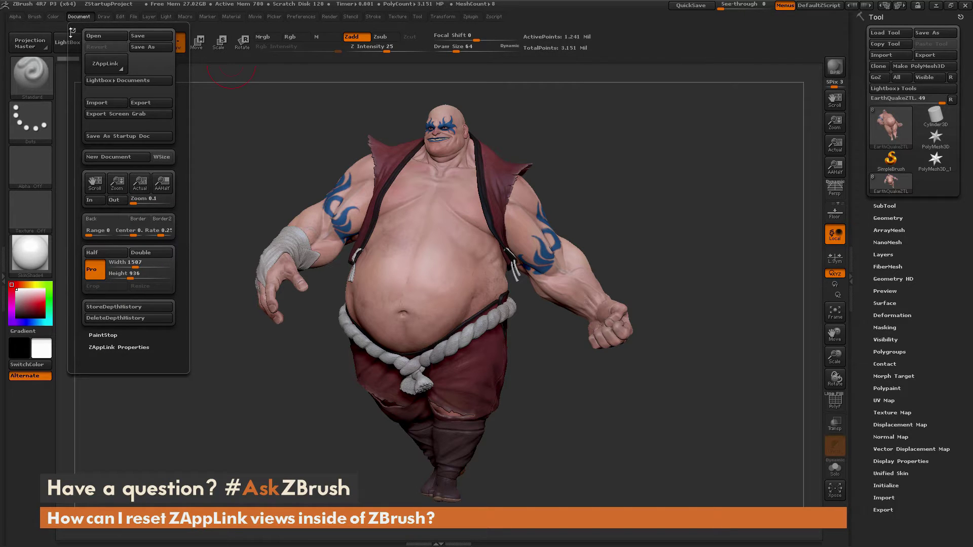
left_click(74, 29)
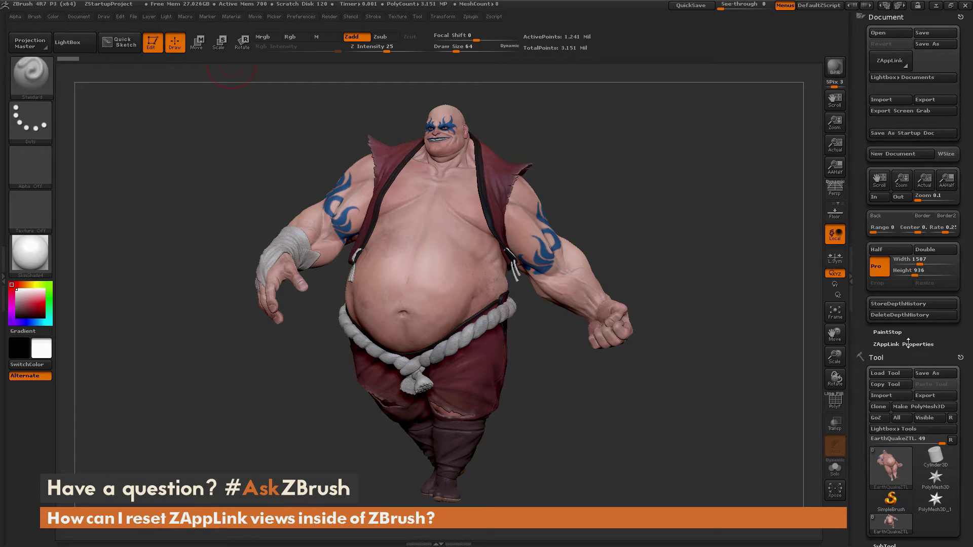
left_click(908, 344)
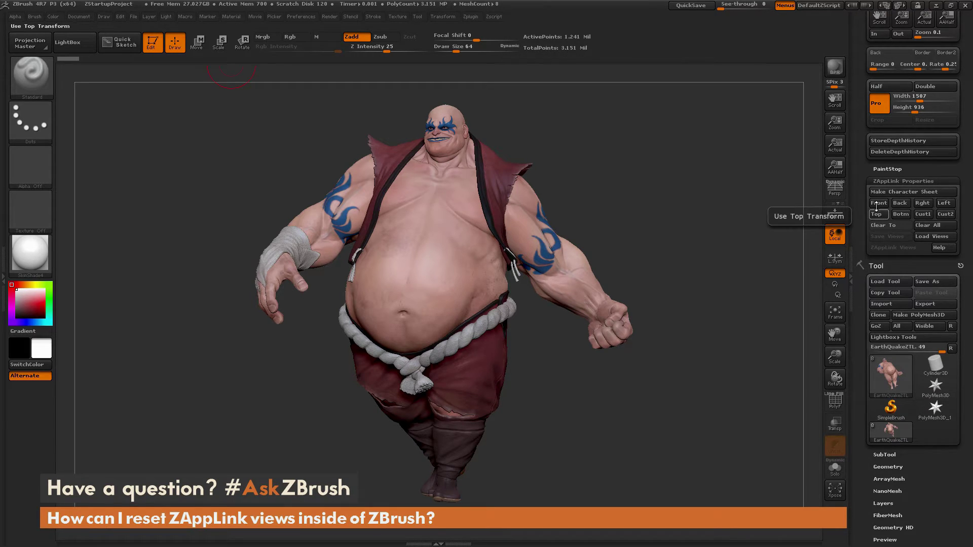
- Store the full-body pose facing the camera as the ZAppLink Front view, and check it against the Back view
left_click(877, 203)
mouse_move(697, 183)
left_mouse_down("alt")
mouse_move(700, 168)
mouse_move(697, 184)
left_mouse_up("alt")
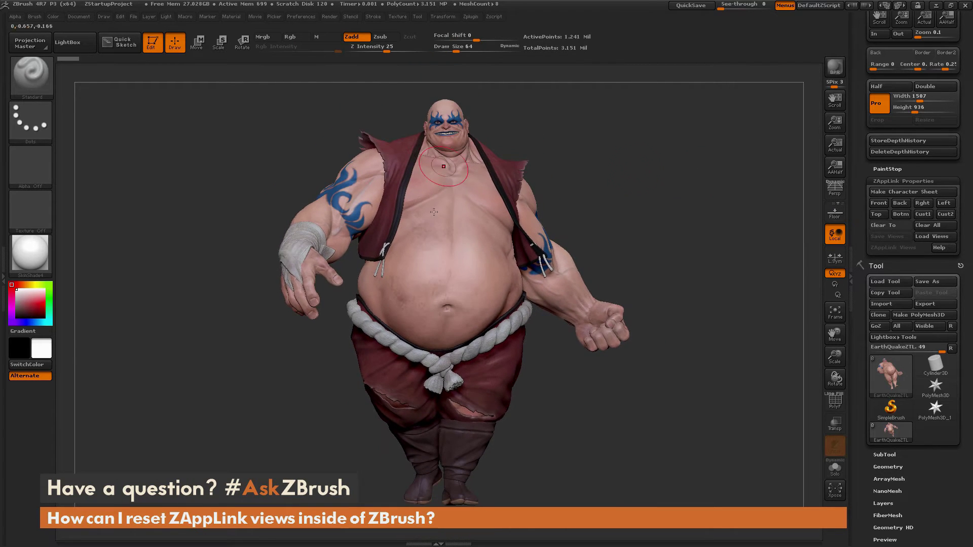
left_click(884, 204)
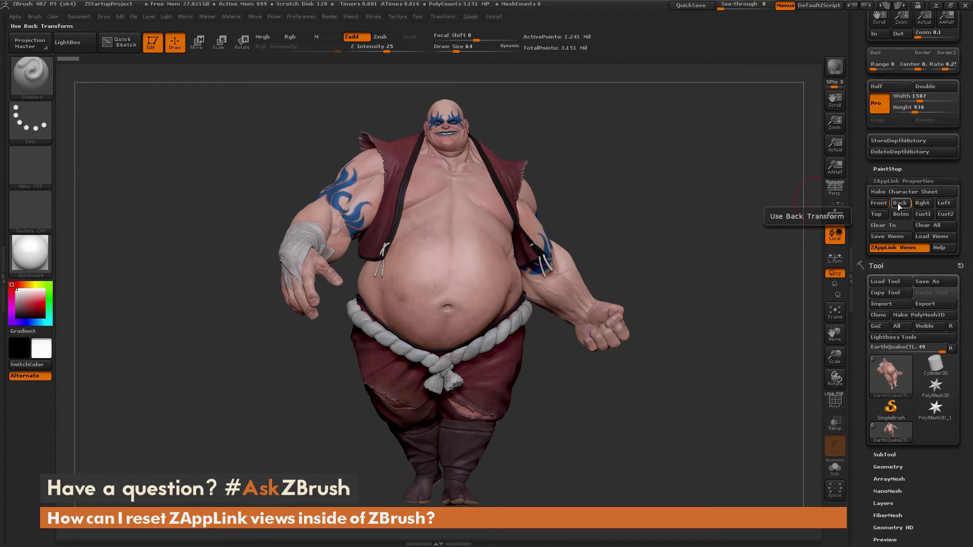
left_click(899, 203)
left_click(900, 205)
left_click(902, 206)
left_click(881, 205)
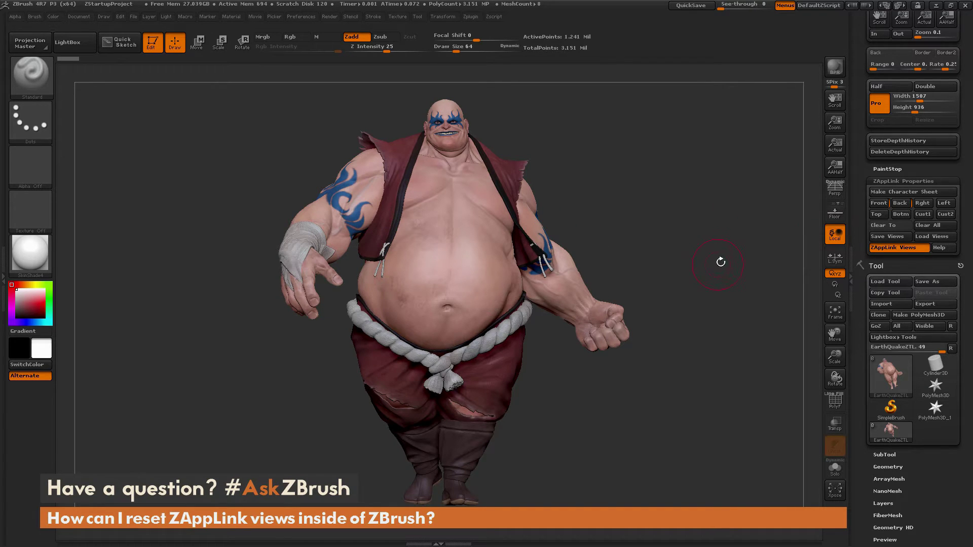
- Store a close-up of the belly as Custom 1 and a side profile of the head as Custom 2
left_click_drag(743, 261, 732, 226, "alt")
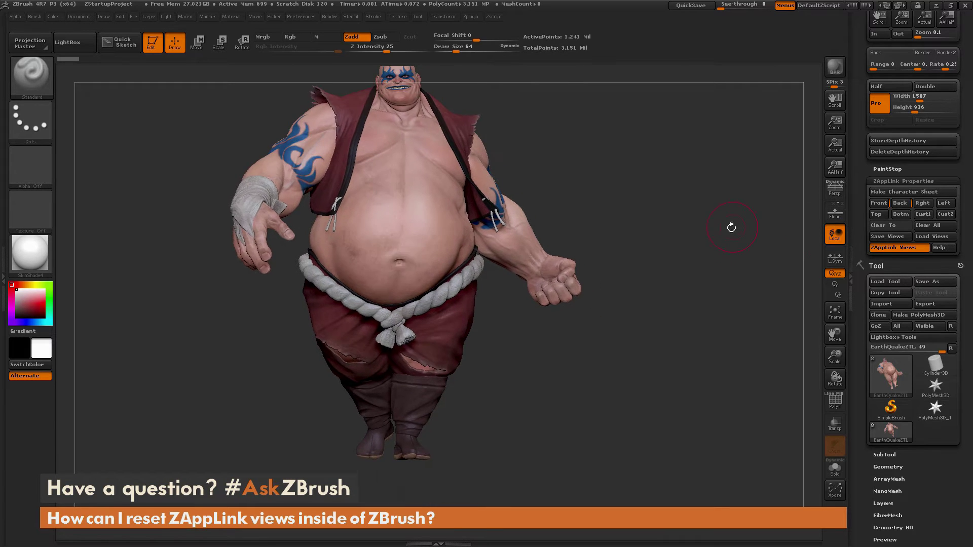
left_click_drag(705, 178, 722, 287, "alt")
mouse_move(682, 352)
left_mouse_down("alt")
mouse_move(674, 206)
mouse_move(745, 468)
left_mouse_up("alt")
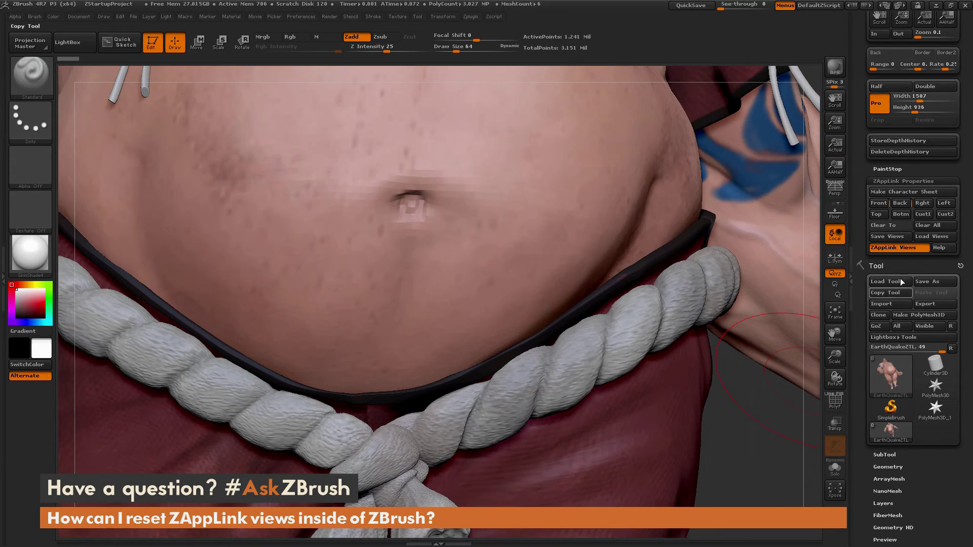
left_click(923, 214)
left_click_drag(772, 425, 735, 261, "alt")
left_click(945, 215)
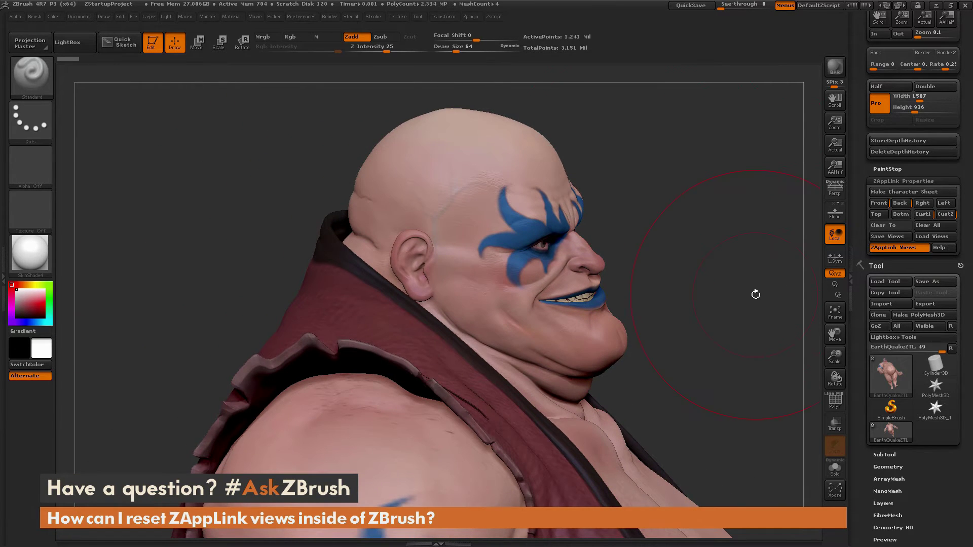
- Recall the Custom 1, Custom 2, Front and Back views in turn, ending on the Front view
left_click(922, 215)
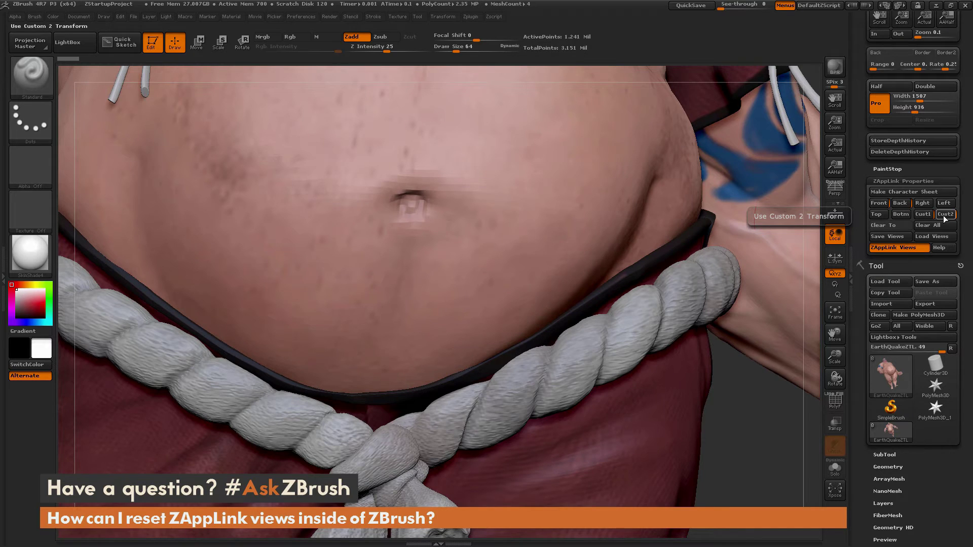
left_click(944, 215)
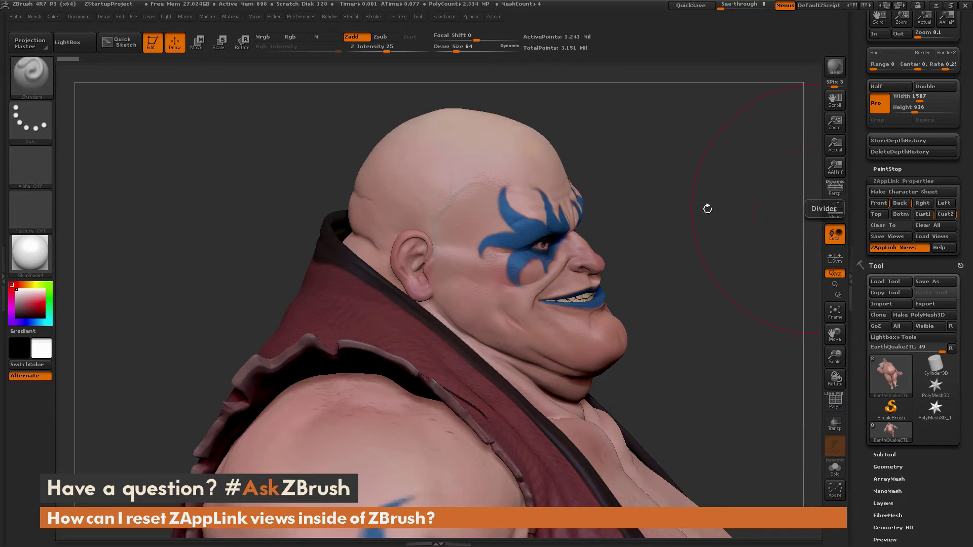
left_click(878, 206)
left_click(900, 203)
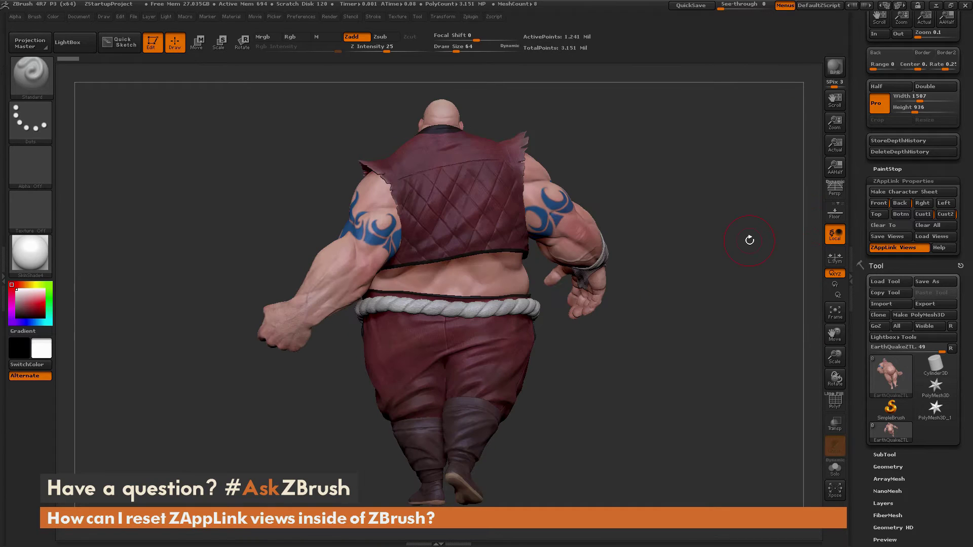
left_click(878, 203)
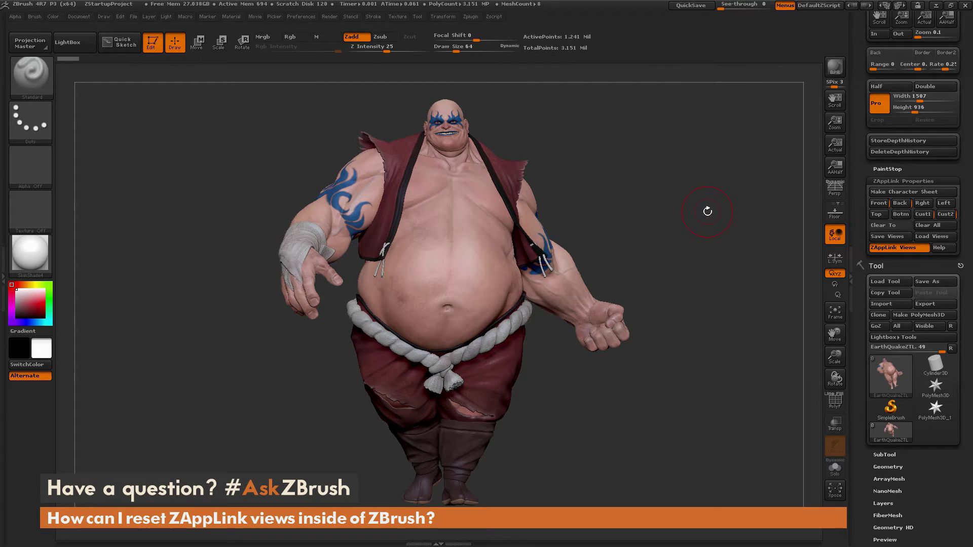
- Clear the stored Custom 1 view and store a close-up of the clenched fist in its place
left_click(882, 226)
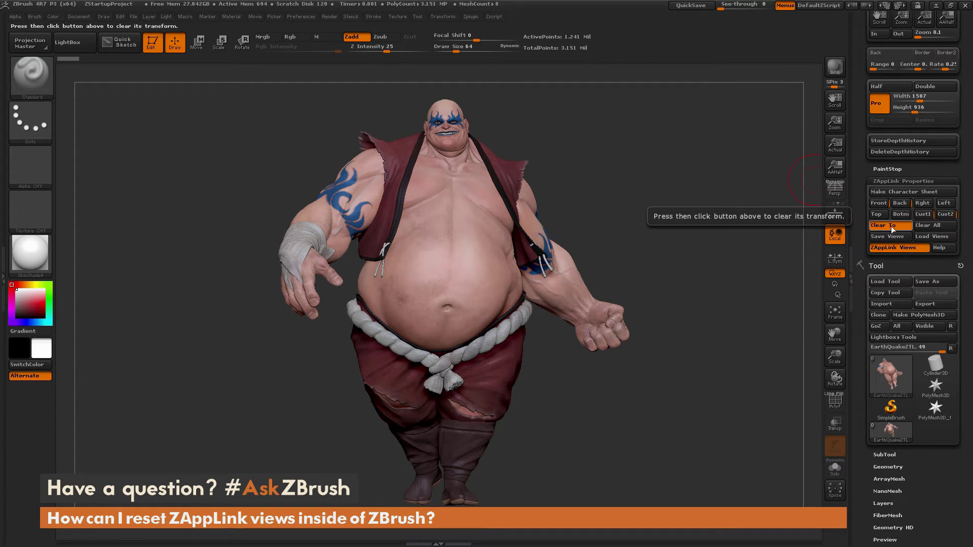
left_click(923, 217)
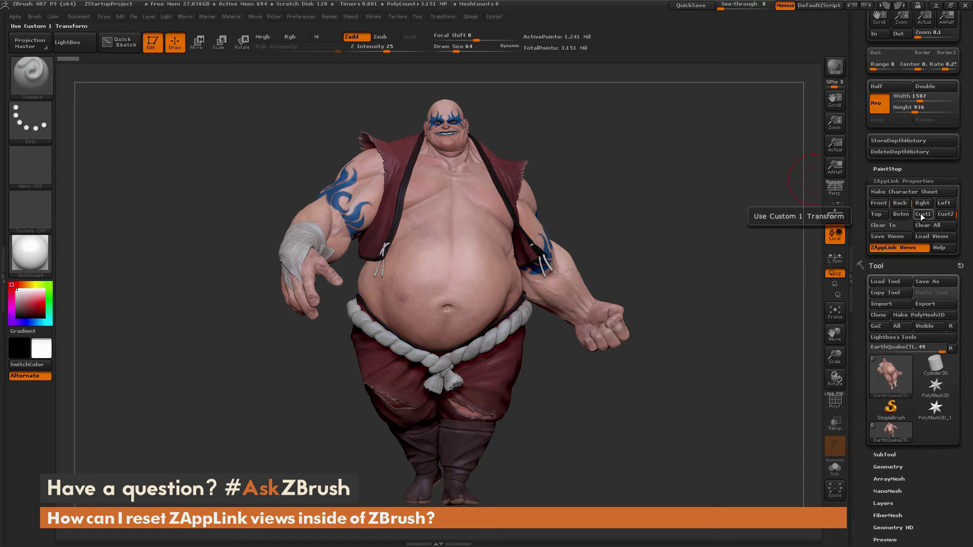
left_click_drag(750, 228, 699, 400)
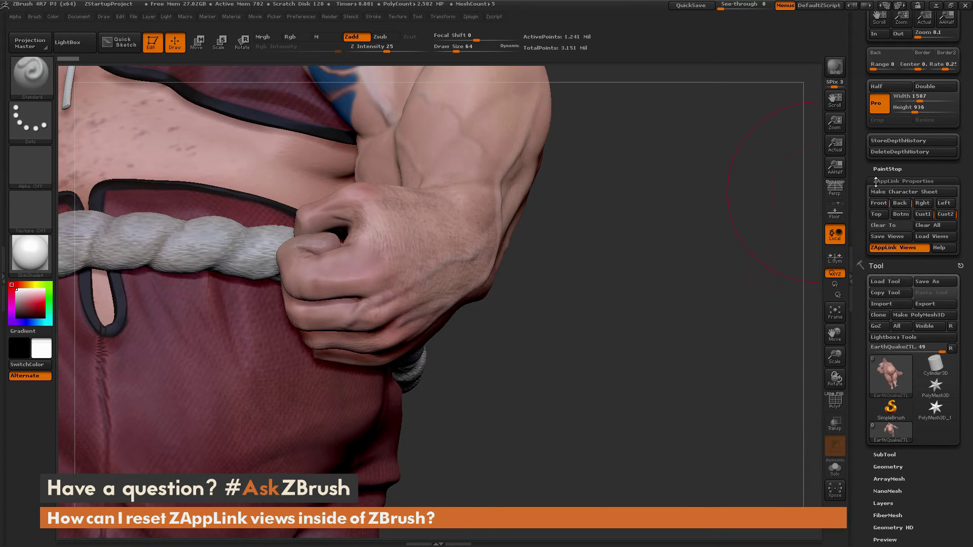
- Compare Custom 2 with the replaced Custom 1 view, check Front and Back, and return to Front
left_click(946, 214)
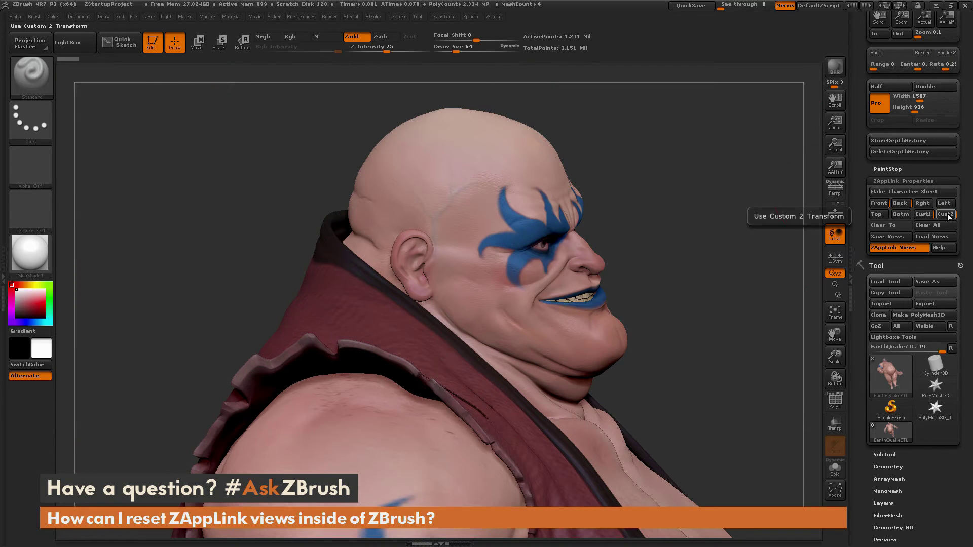
left_click(924, 215)
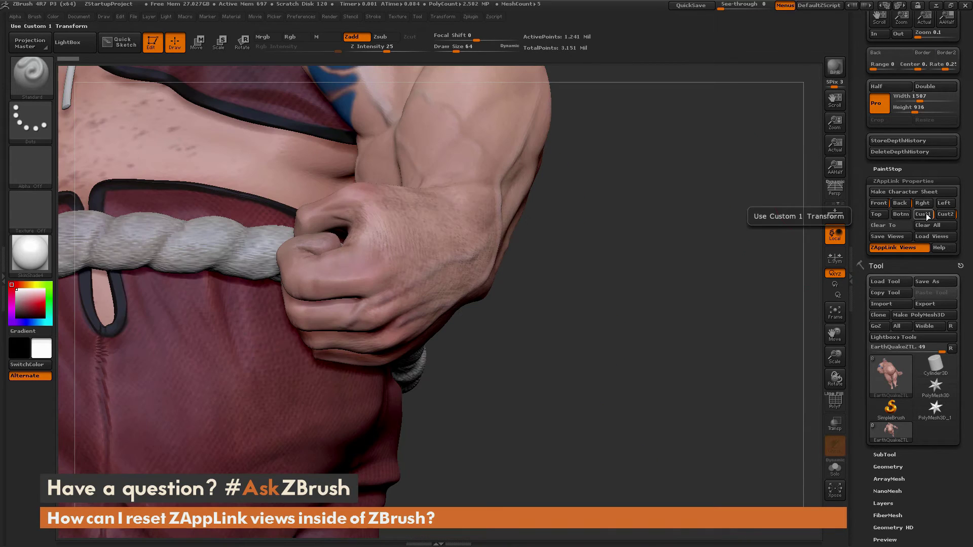
left_click(878, 207)
left_click(900, 203)
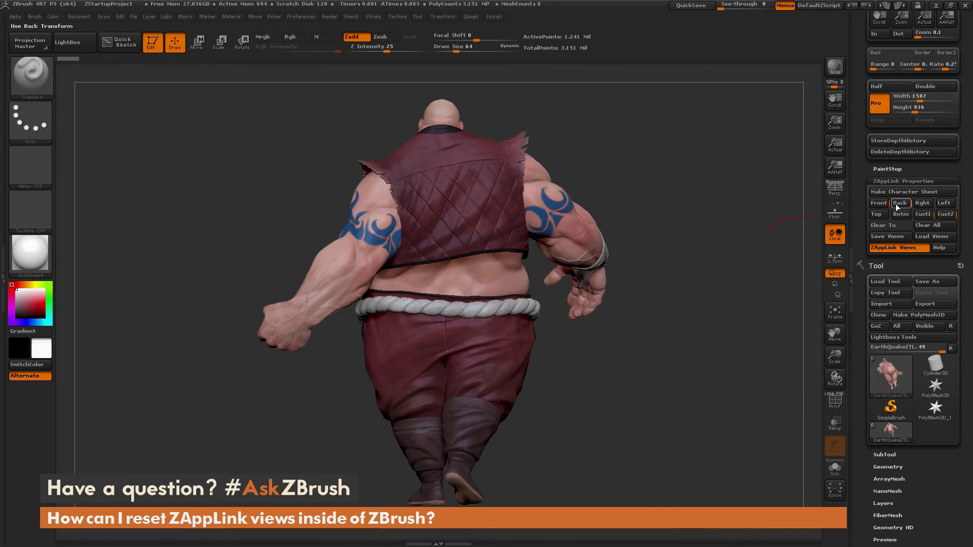
left_click(879, 203)
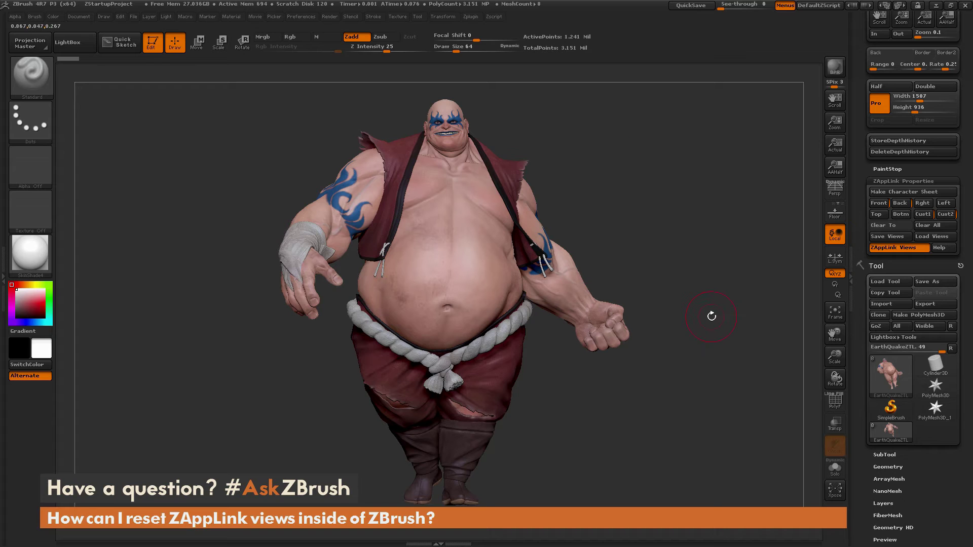
- Clear the stored Custom 2 view and replace it with a view from behind the character's clenched-fist side
left_click(885, 225)
left_click(923, 215)
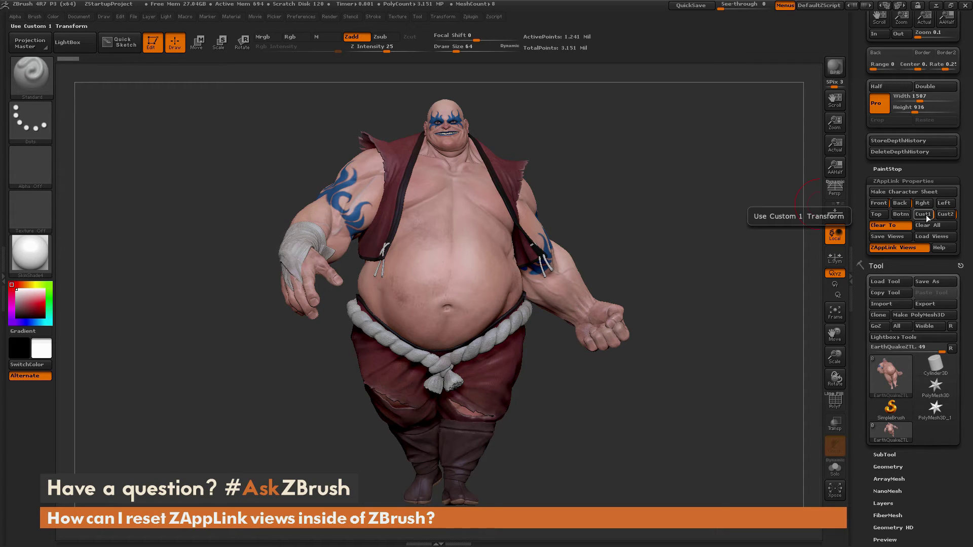
left_click(945, 215)
left_click(945, 215)
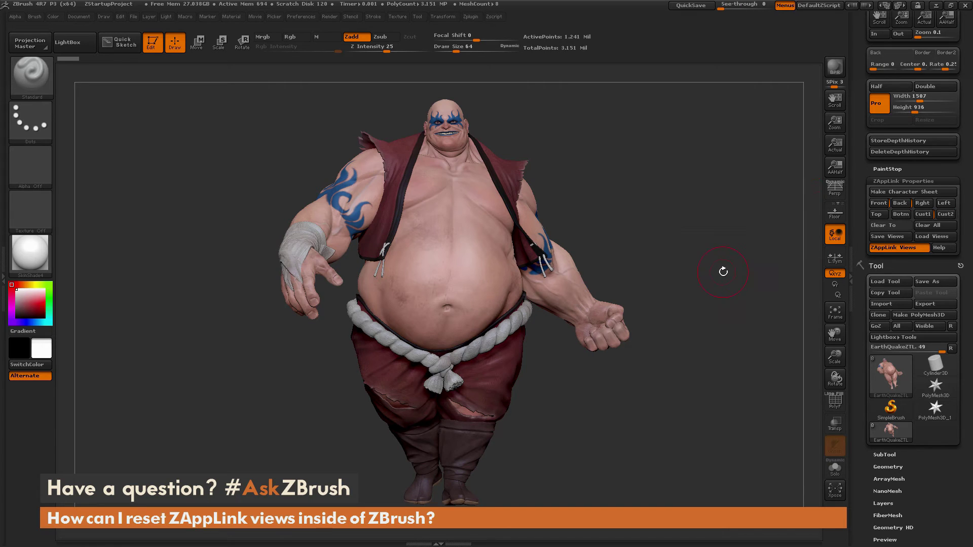
left_click_drag(743, 281, 686, 349)
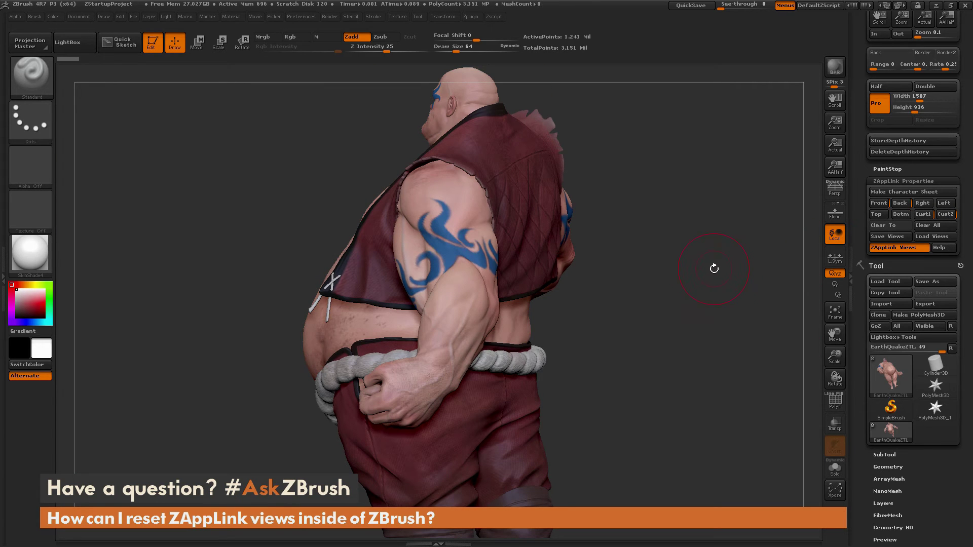
- Clear all stored ZAppLink views
left_click(929, 226)
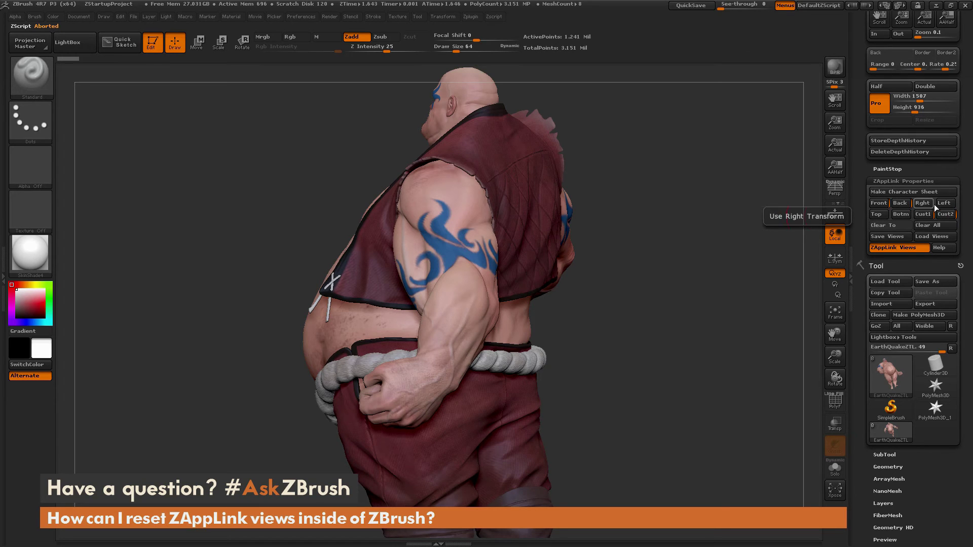
left_click(931, 228)
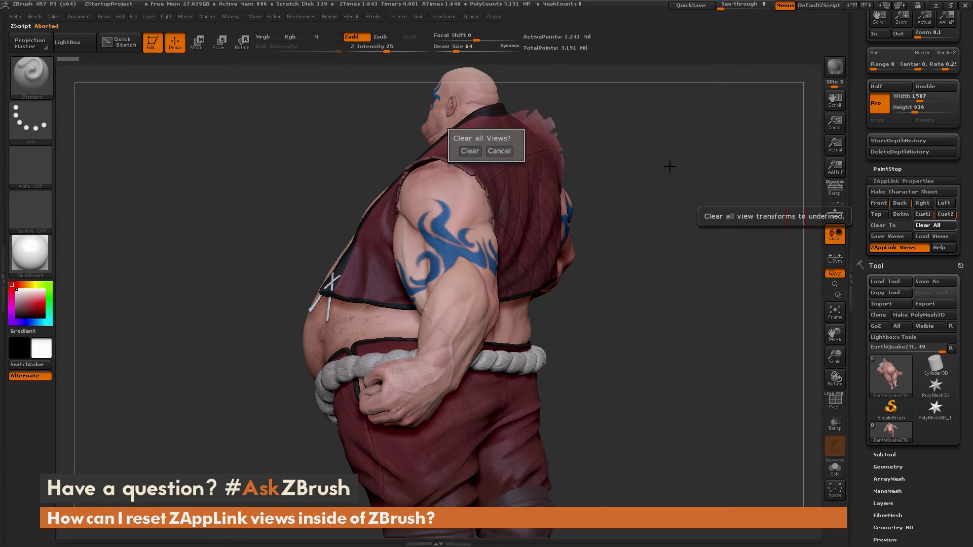
left_click(467, 151)
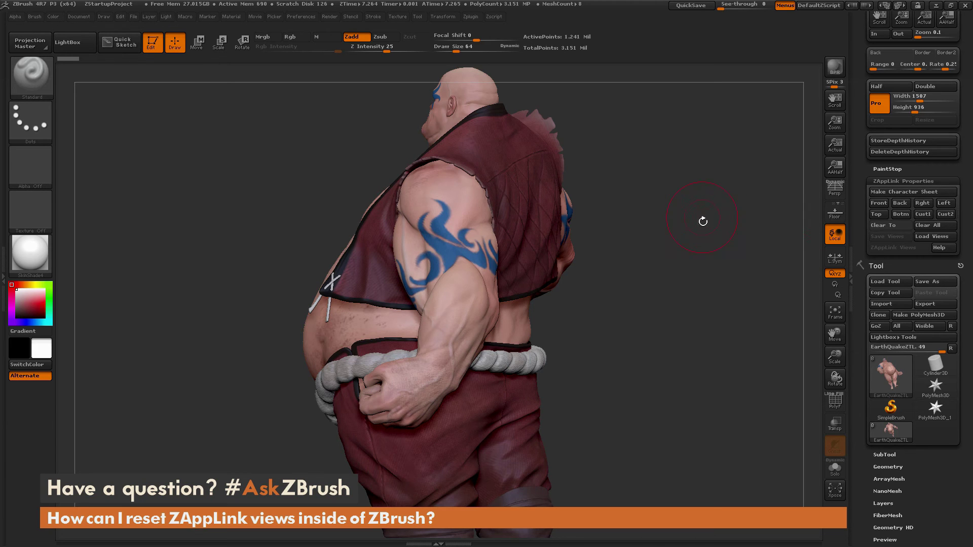
- Store a new full-body Front view, and two other angles of the character as Custom 1 and Custom 2
left_click_drag(715, 229, 747, 242)
left_click(879, 203)
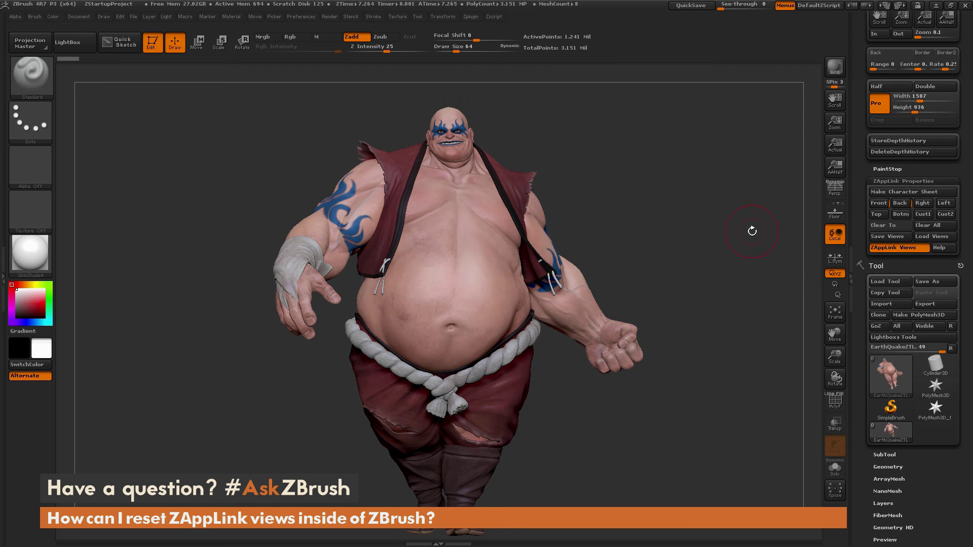
left_click_drag(749, 249, 722, 293, "alt")
left_click(924, 216)
left_click_drag(721, 256, 654, 256)
left_click(944, 218)
- Recall the newly stored Front, Back and custom views, and turn the character to face the camera again
left_click(884, 203)
left_click(899, 203)
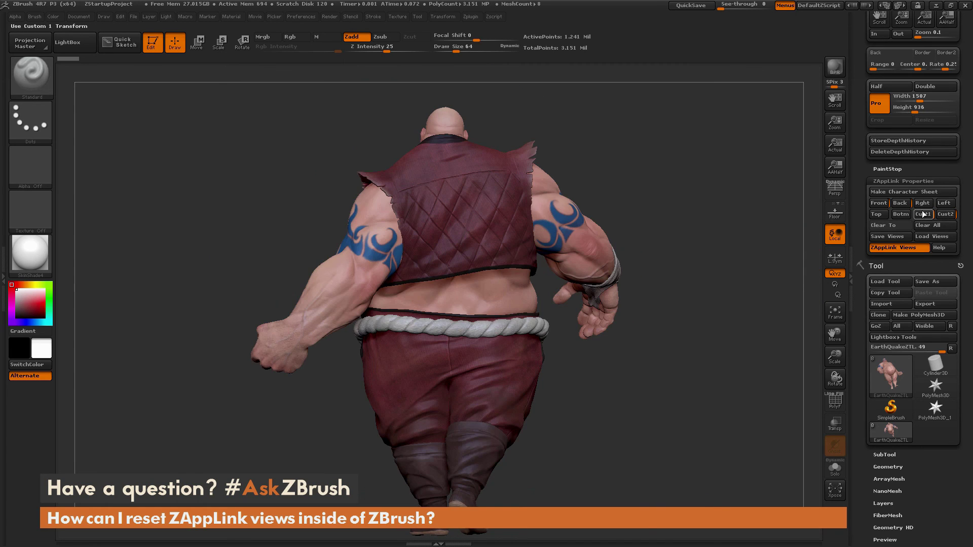
left_click(946, 215)
left_click(946, 217)
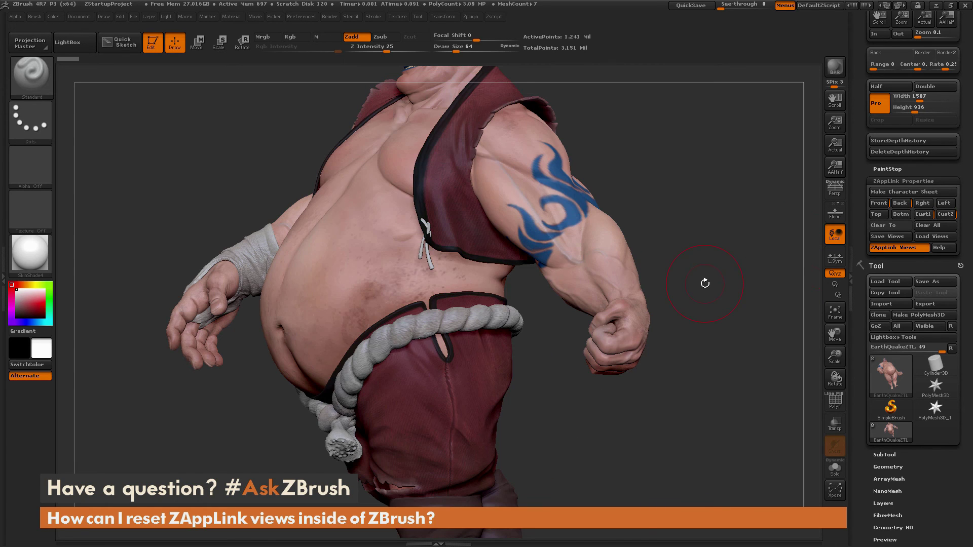
left_click_drag(705, 283, 804, 266)
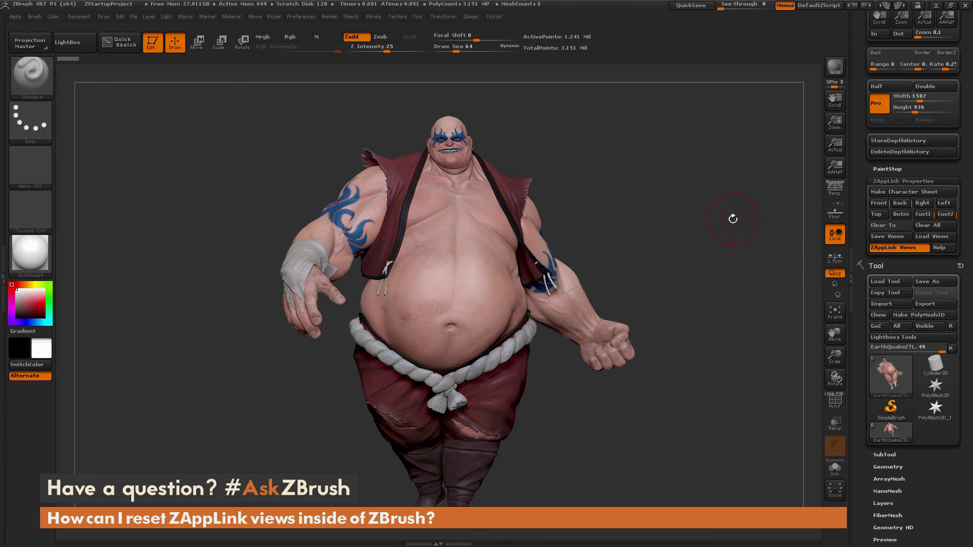